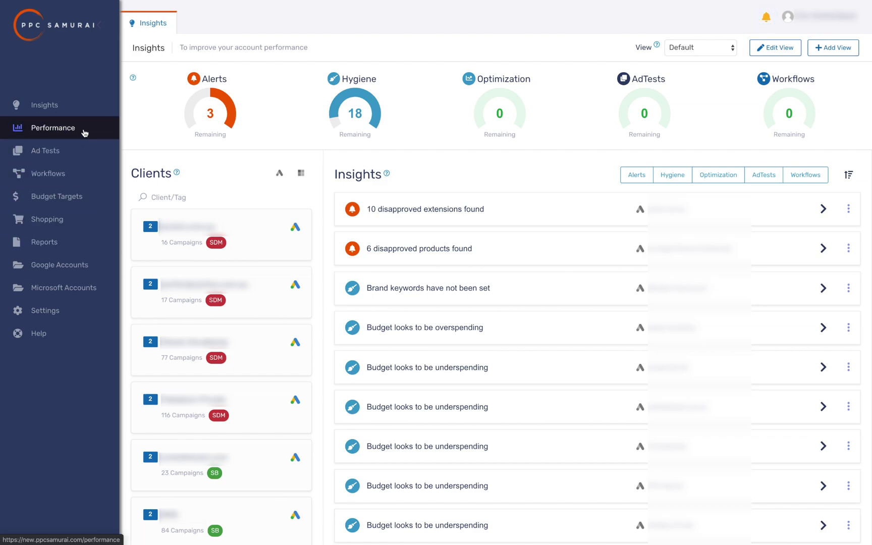
Collapse the left sidebar so the navigation shows icons only.
click(108, 21)
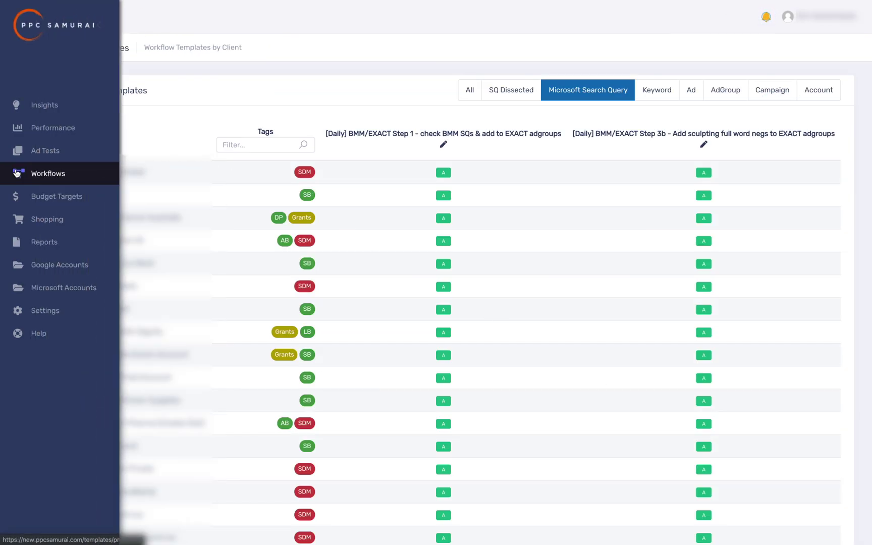
Open the Keyword Step 5 template's schedule and launch that workflow in the flowchart editor.
click(665, 100)
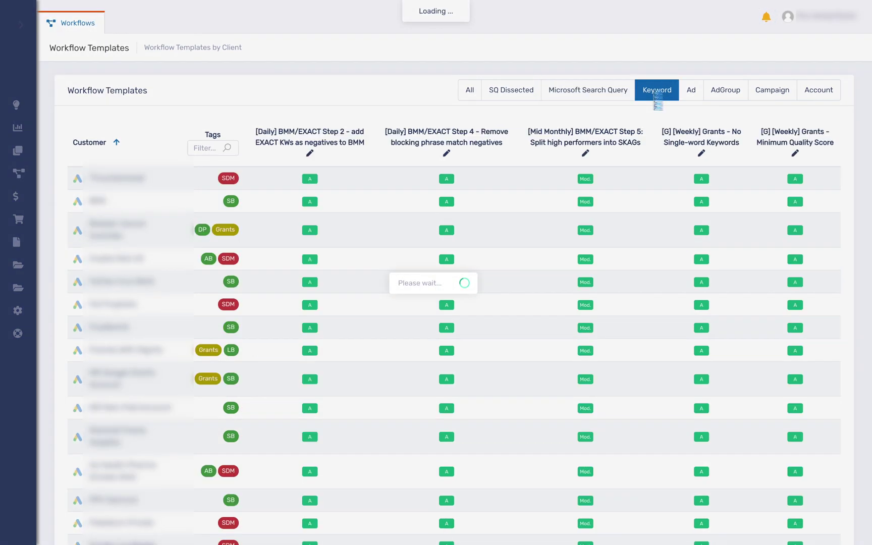
click(585, 179)
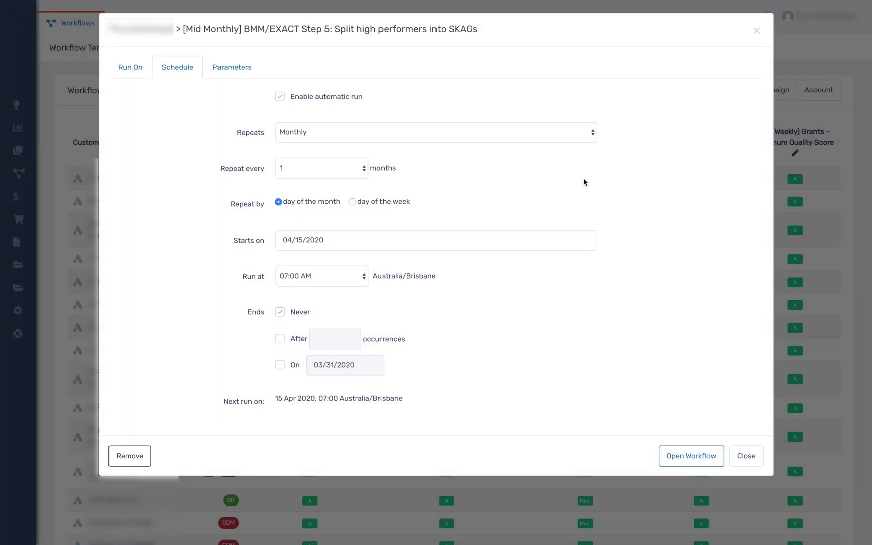
click(692, 460)
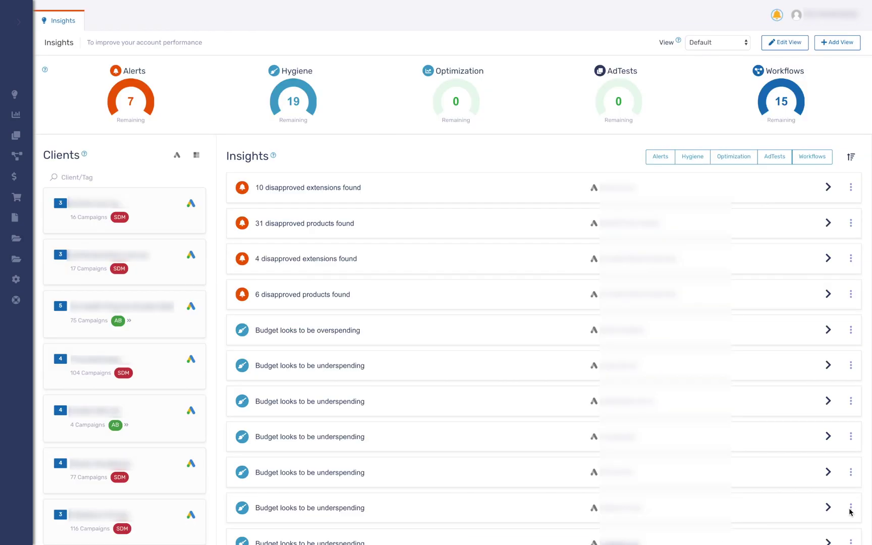
Scroll through the Insights list, then filter it from Hygiene to Alerts only.
scroll(526, 307, down, 2)
scroll(525, 308, down, 3)
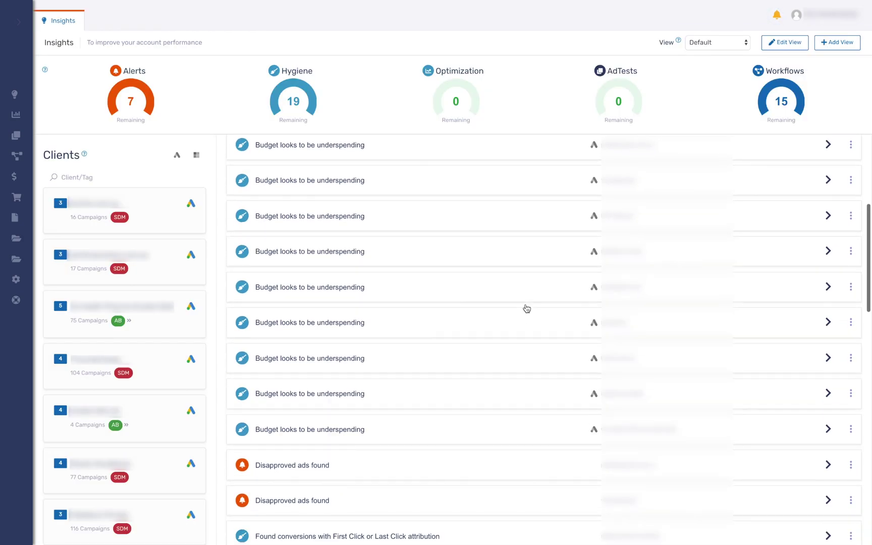
scroll(526, 308, down, 4)
scroll(525, 308, down, 1)
scroll(525, 308, down, 3)
scroll(525, 308, down, 3)
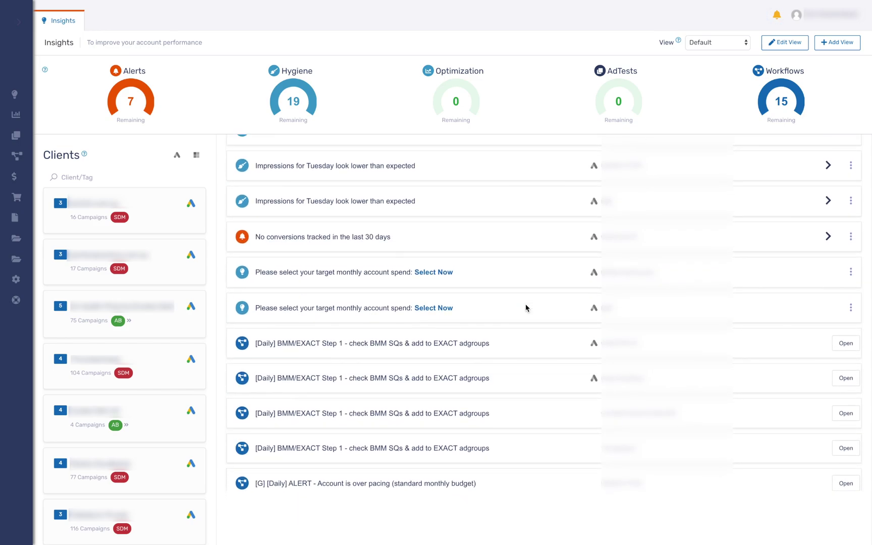
scroll(525, 308, down, 2)
scroll(526, 308, down, 1)
scroll(526, 307, up, 10)
scroll(526, 307, up, 3)
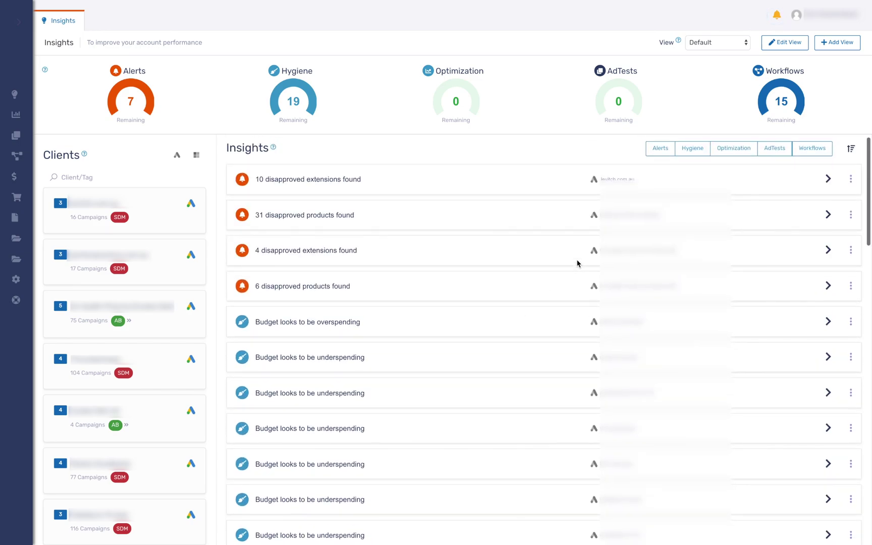
click(693, 164)
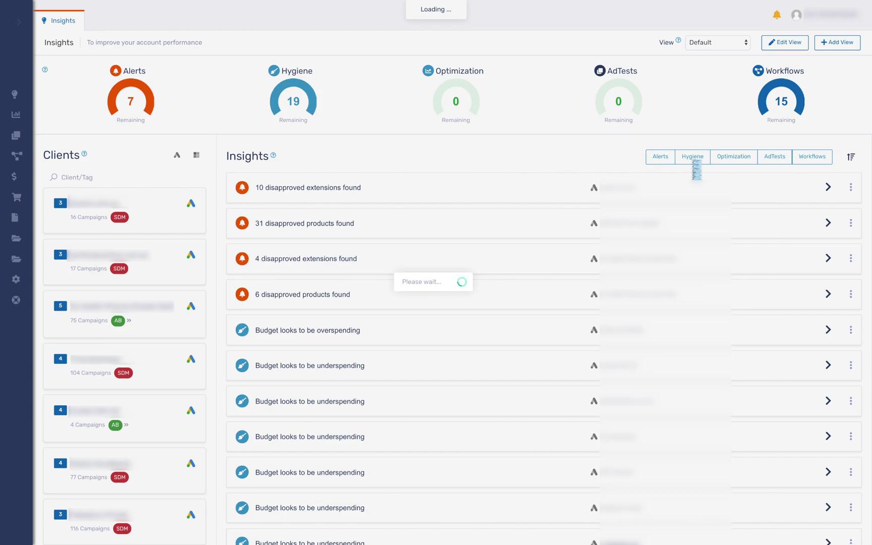
click(661, 158)
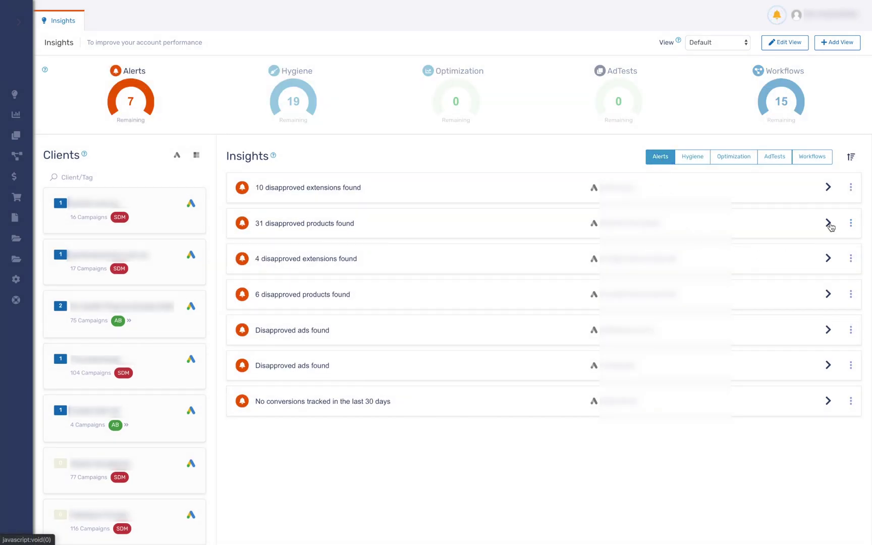
Expand the 31 disapproved products alert, check its options, then view alerts for all clients.
click(828, 224)
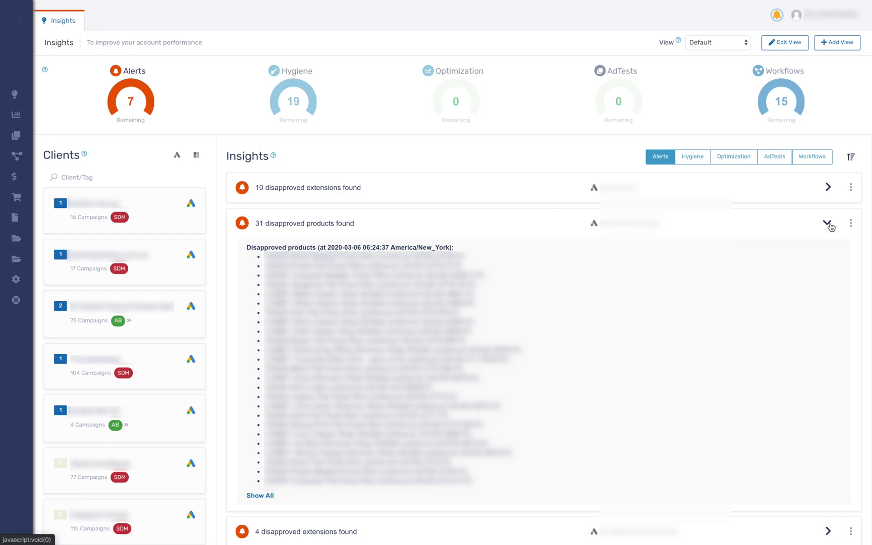
click(851, 223)
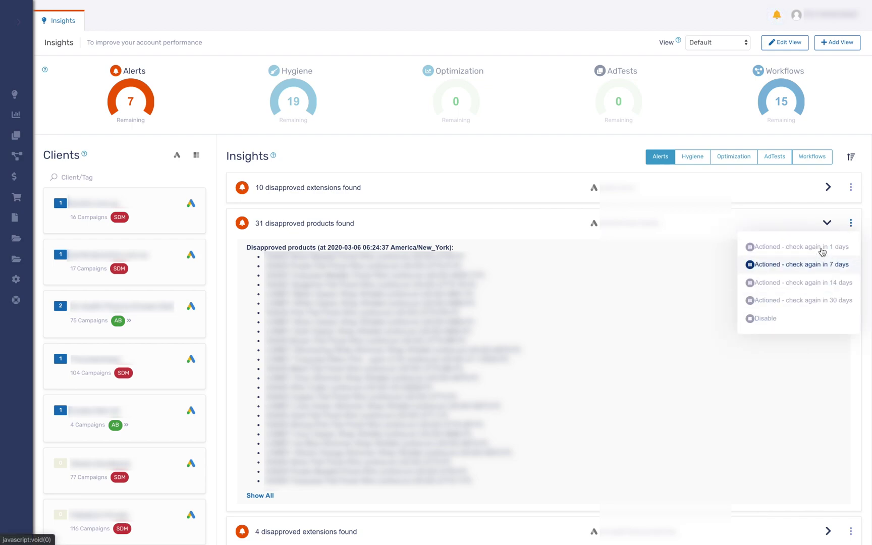
click(828, 223)
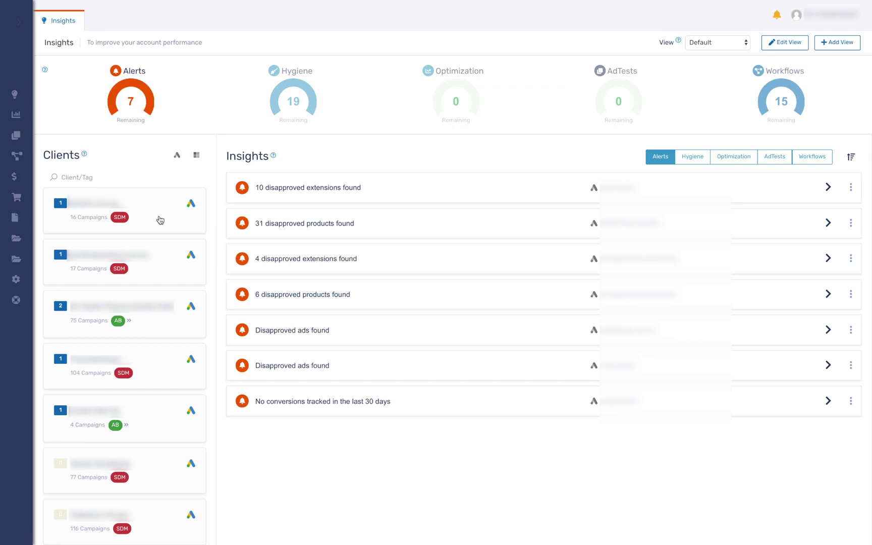
click(160, 220)
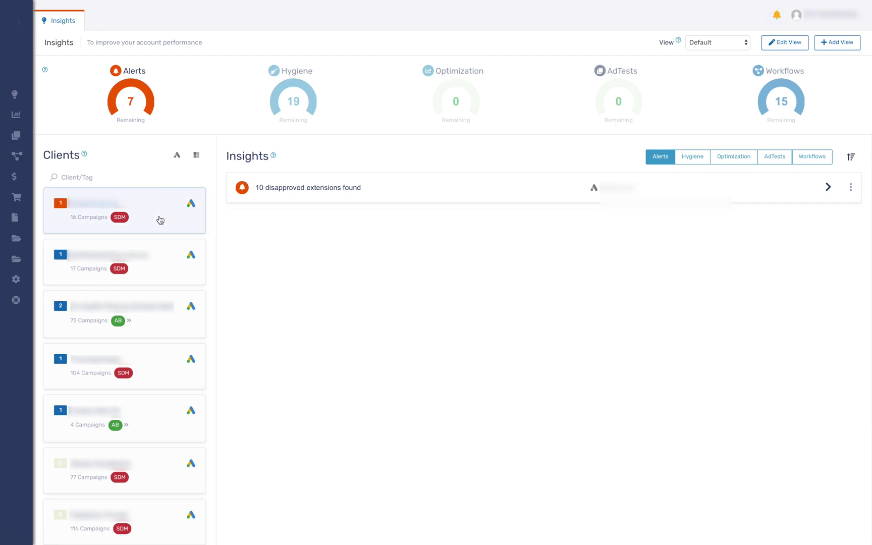
click(660, 157)
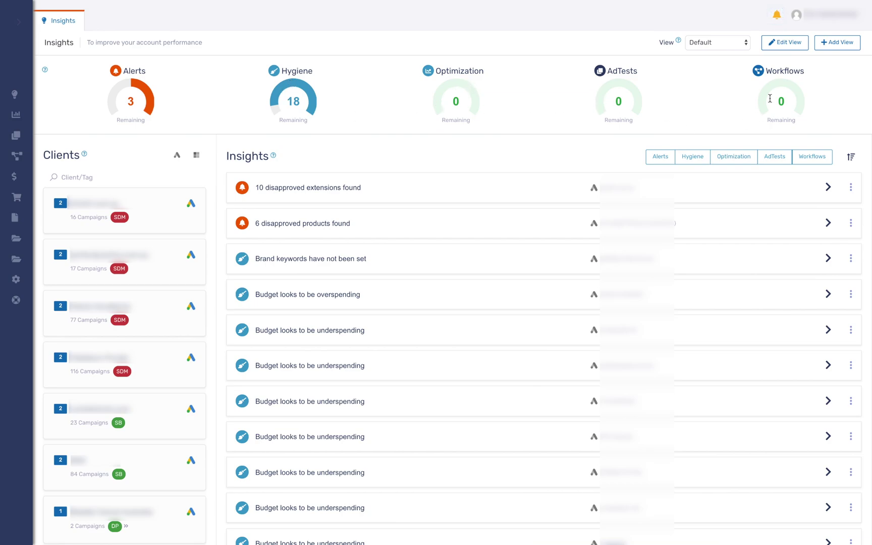
Toggle the Alerts and Hygiene filters and client cards, ending on all insights.
click(658, 162)
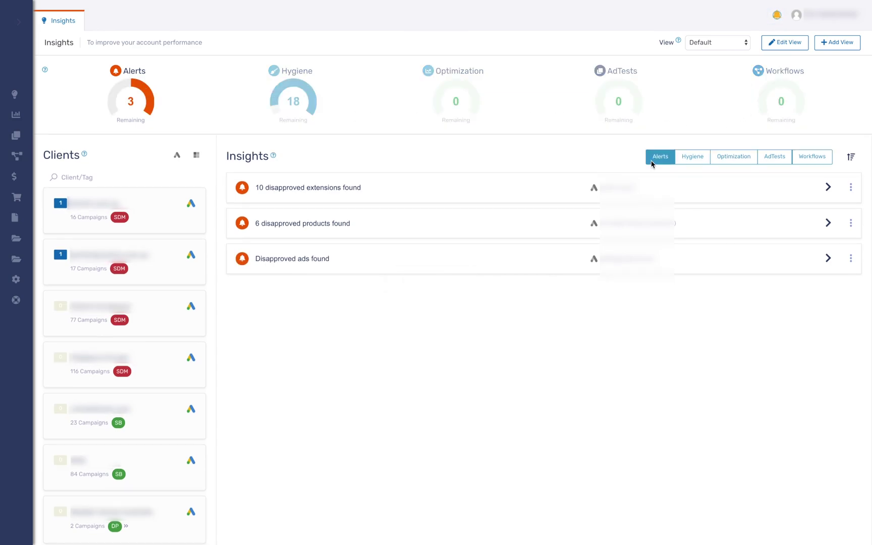
click(656, 161)
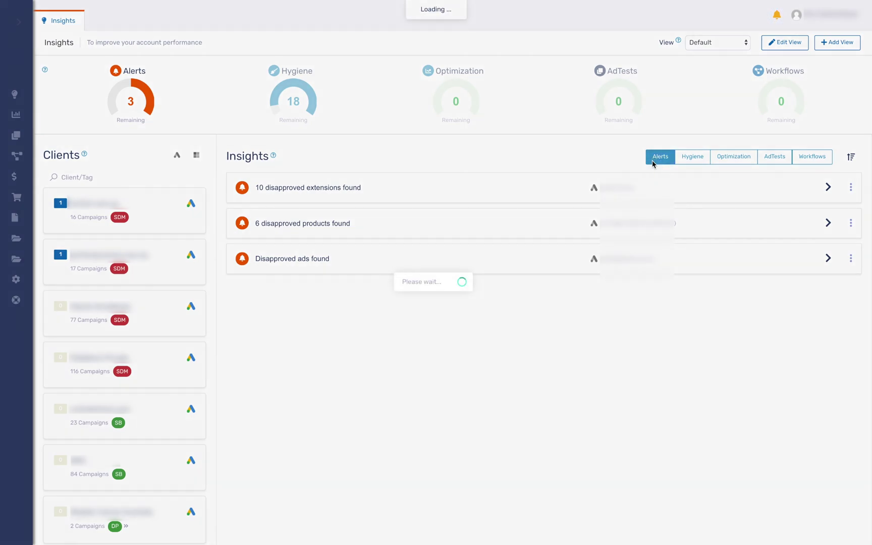
click(295, 82)
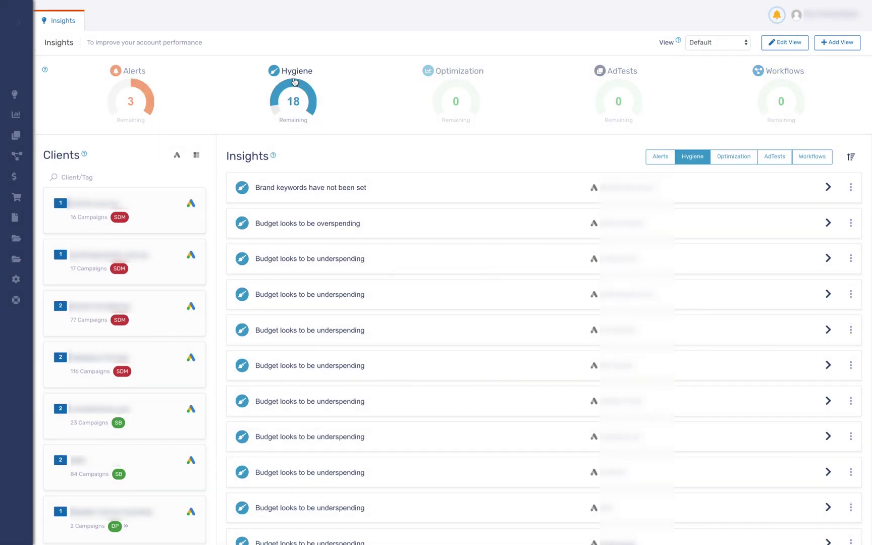
click(295, 82)
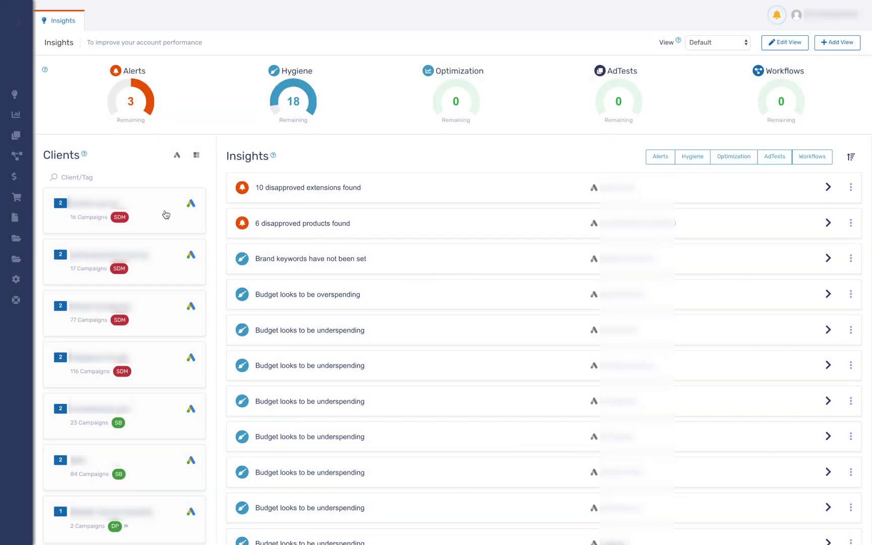
click(166, 215)
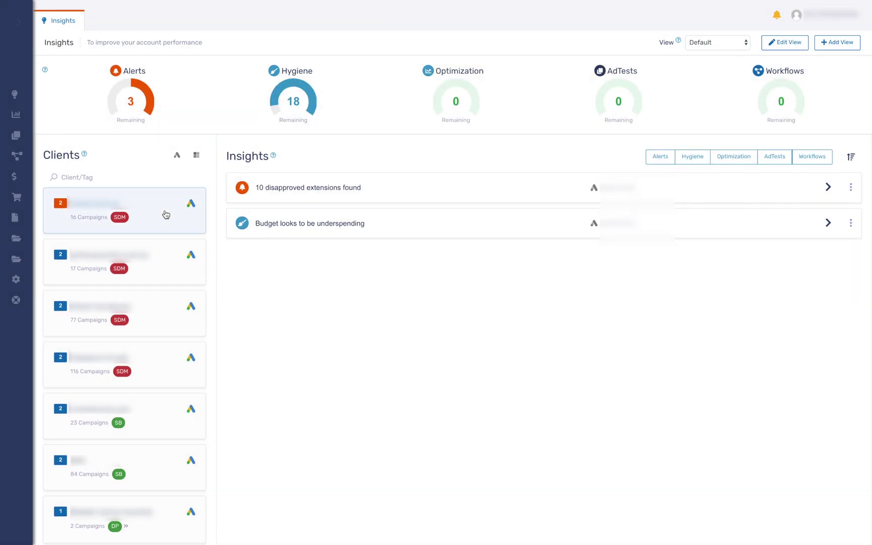
click(162, 271)
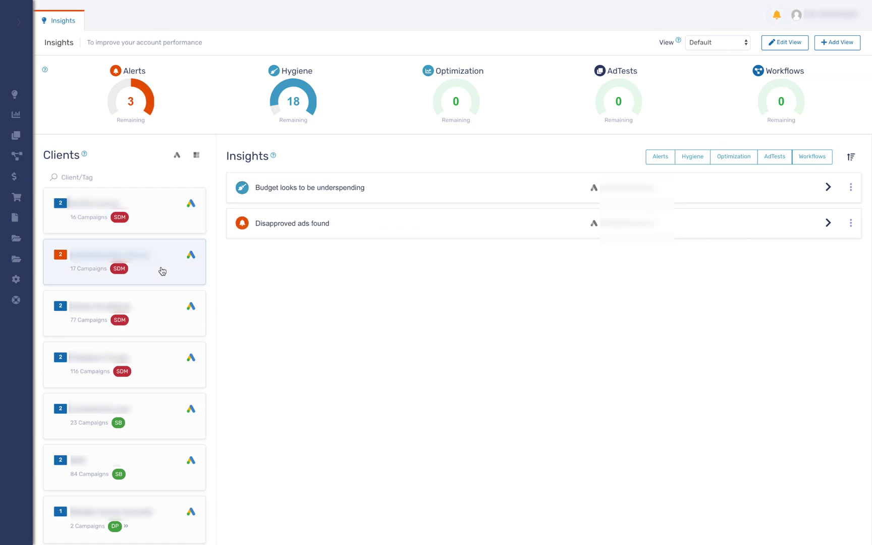
click(162, 271)
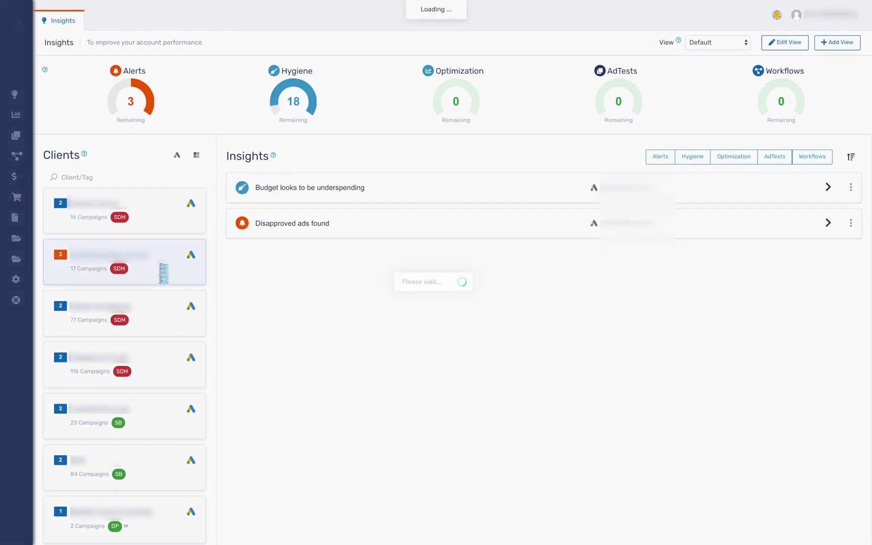
Expand the 6 disapproved products alert and disable it.
click(828, 224)
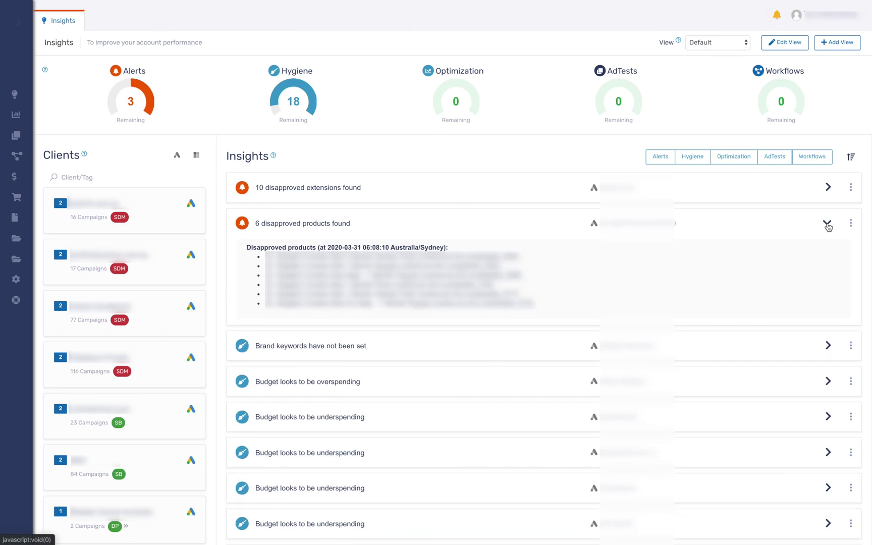
click(851, 223)
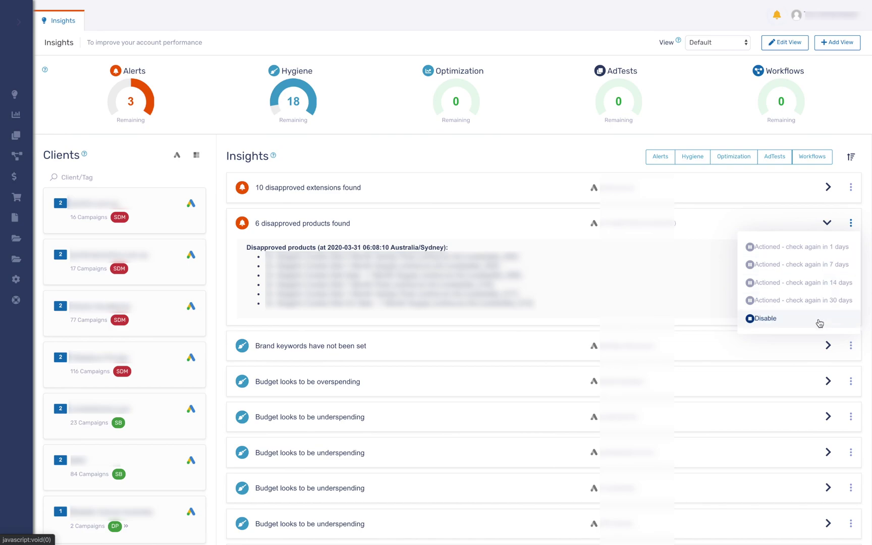
click(777, 319)
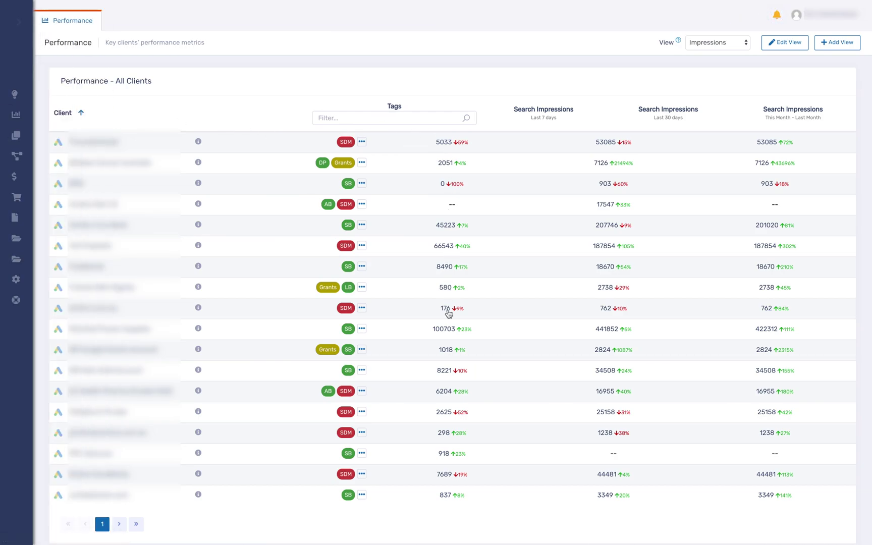
Switch the Performance view to Conversions and filter clients by the 'sb' tag.
click(740, 48)
click(732, 25)
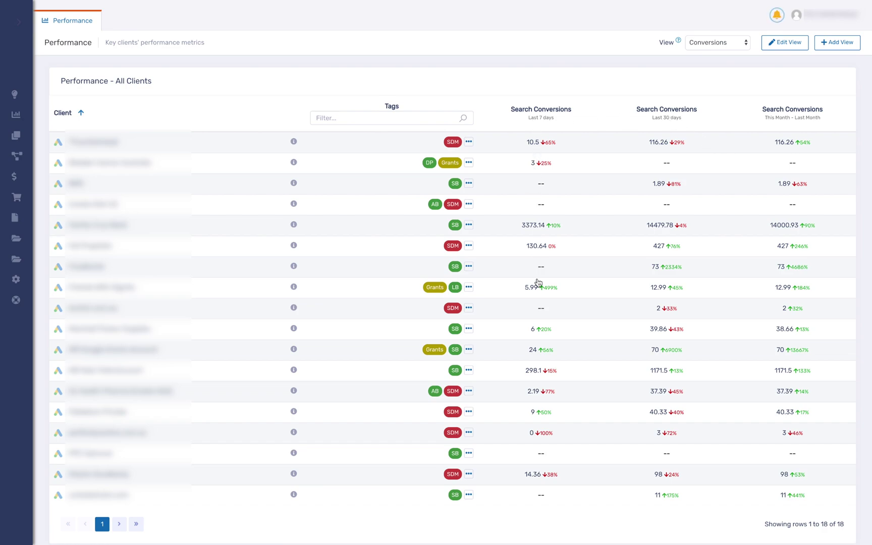
click(383, 119)
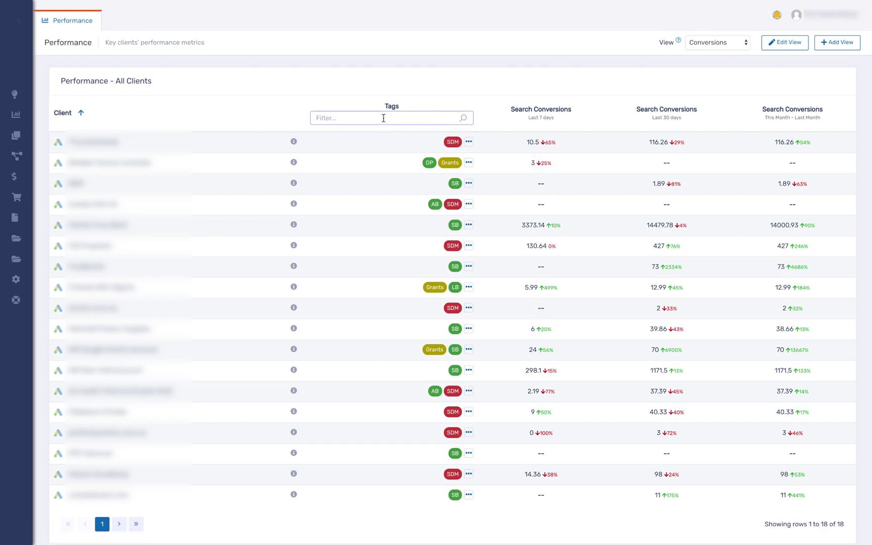
text(sb)
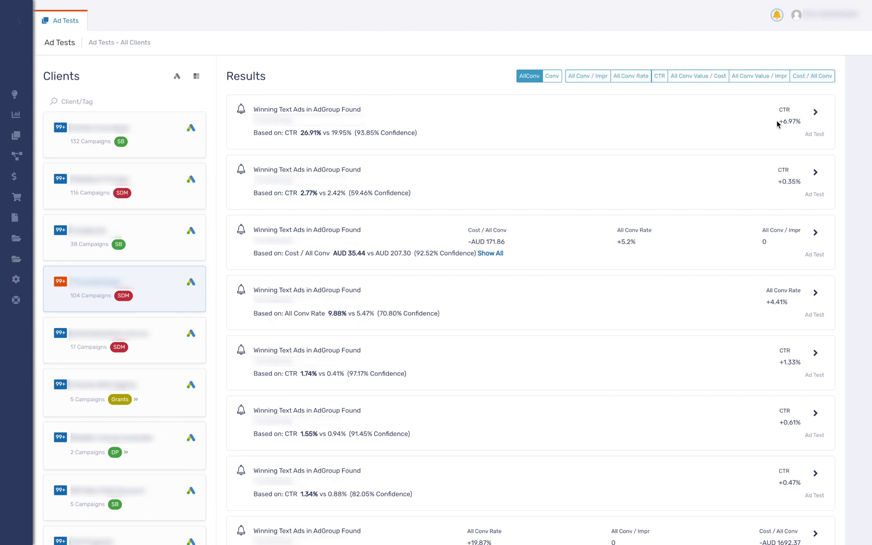
Expand the first ad test, switch results to All Conv Rate, and expand the third test.
click(816, 113)
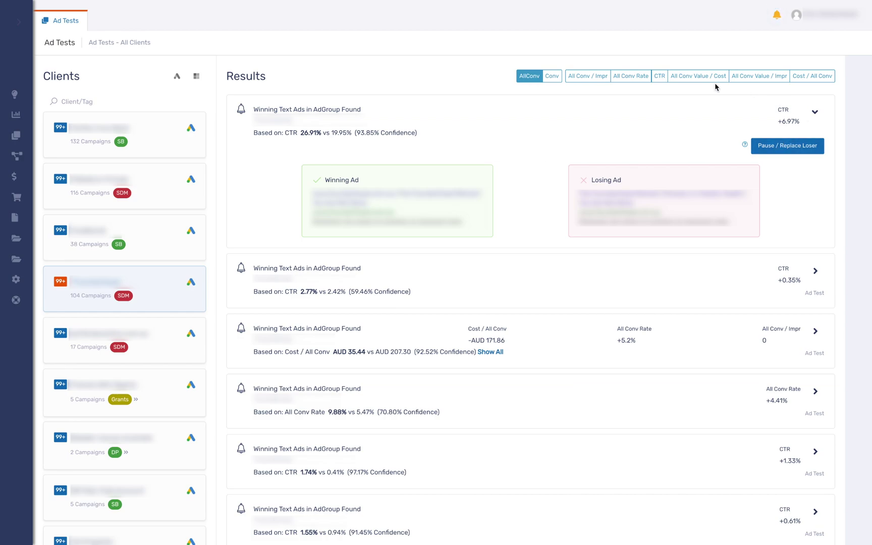
click(631, 78)
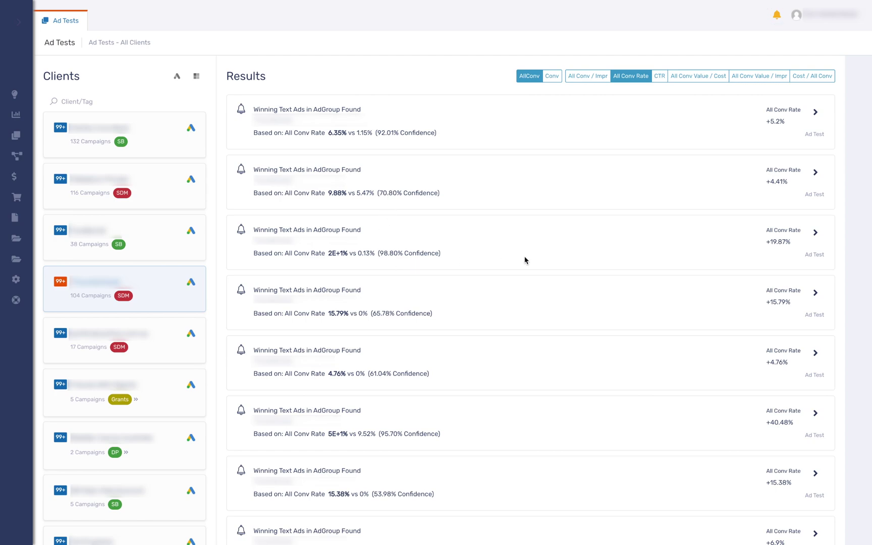
click(815, 233)
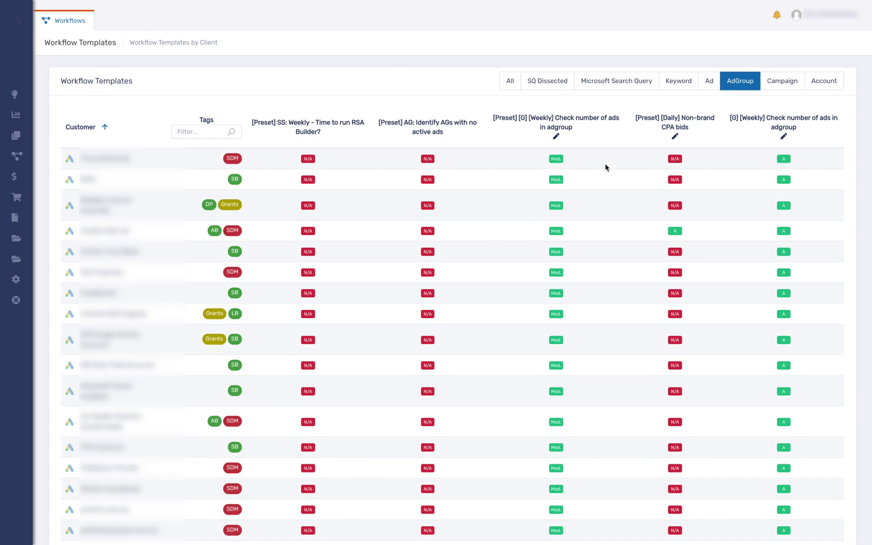
Glance at the Ad templates, then switch the template grid to Keyword templates.
click(710, 81)
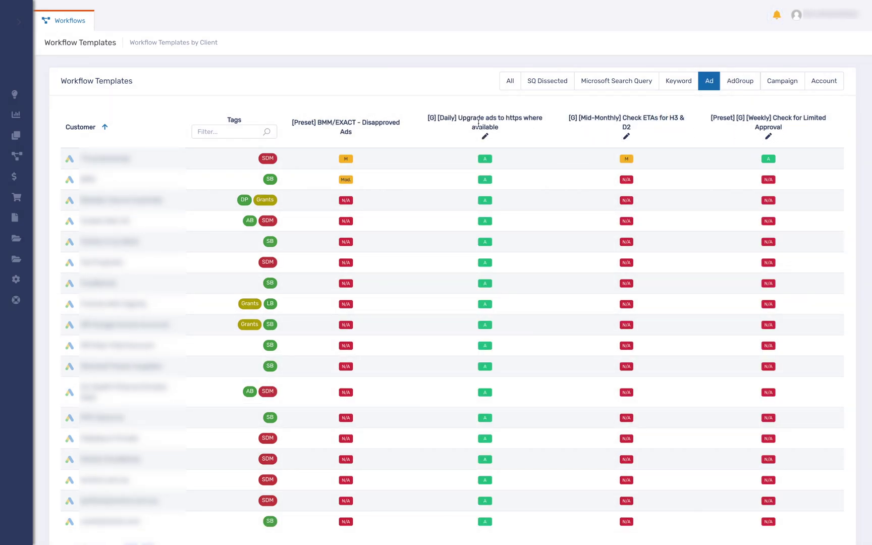
click(675, 85)
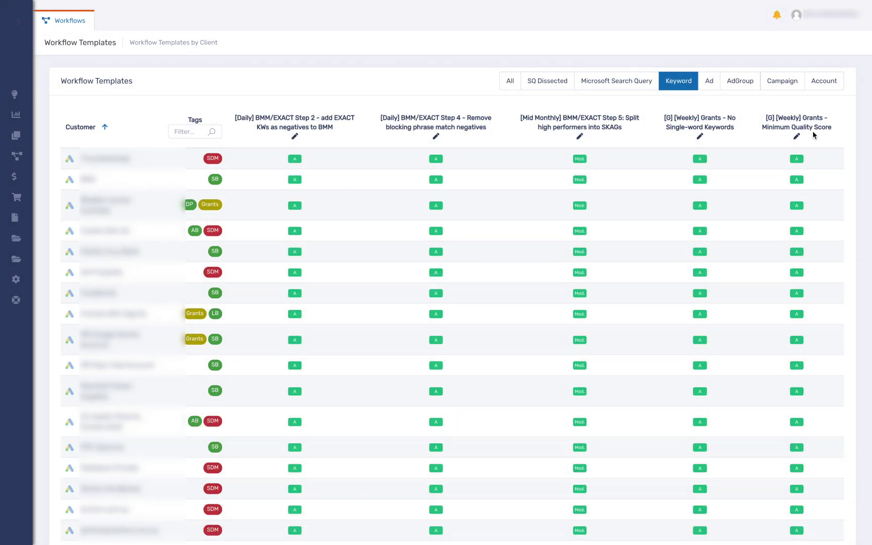
Review the Step 5 schedule, keeping Monthly every 1, then open its flowchart in the editor.
click(579, 159)
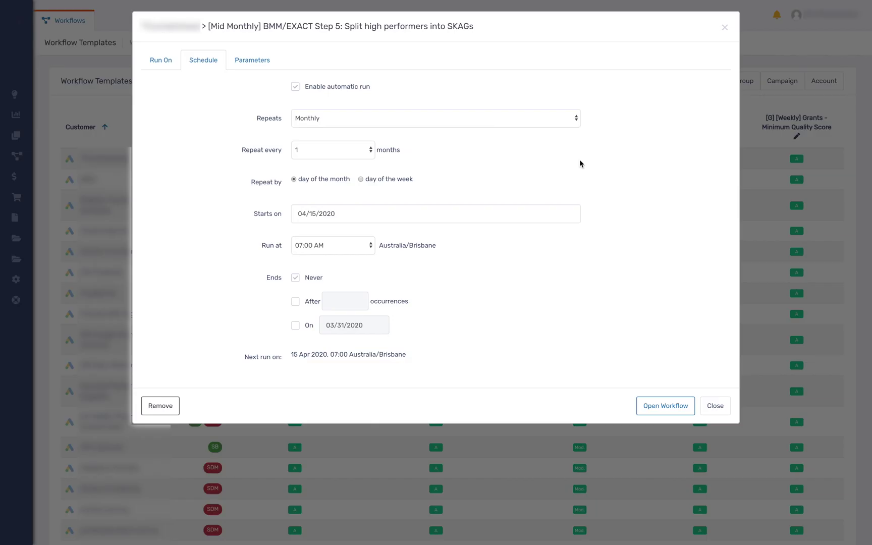
click(564, 125)
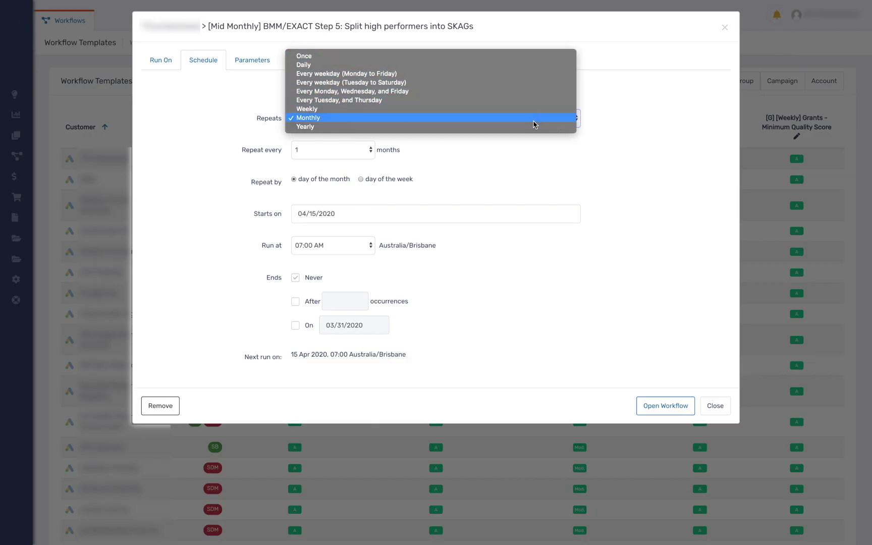
click(535, 118)
click(351, 155)
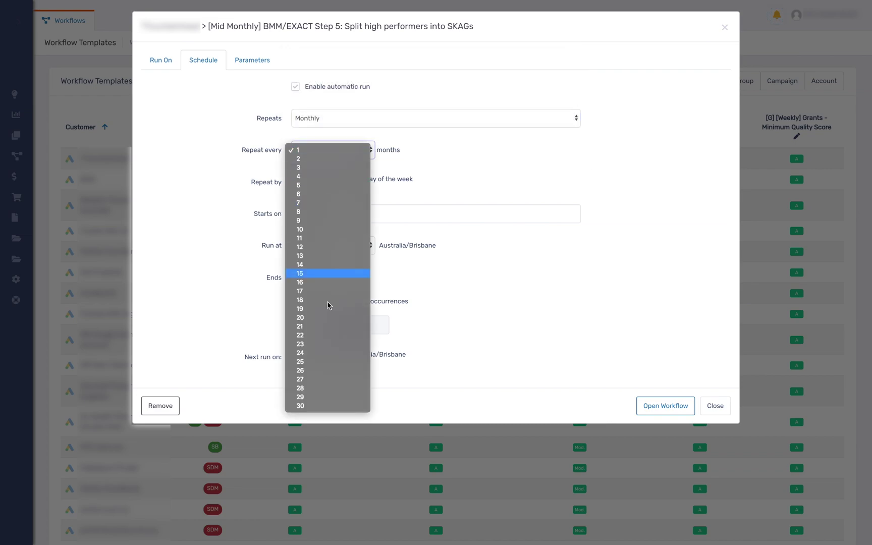
click(505, 194)
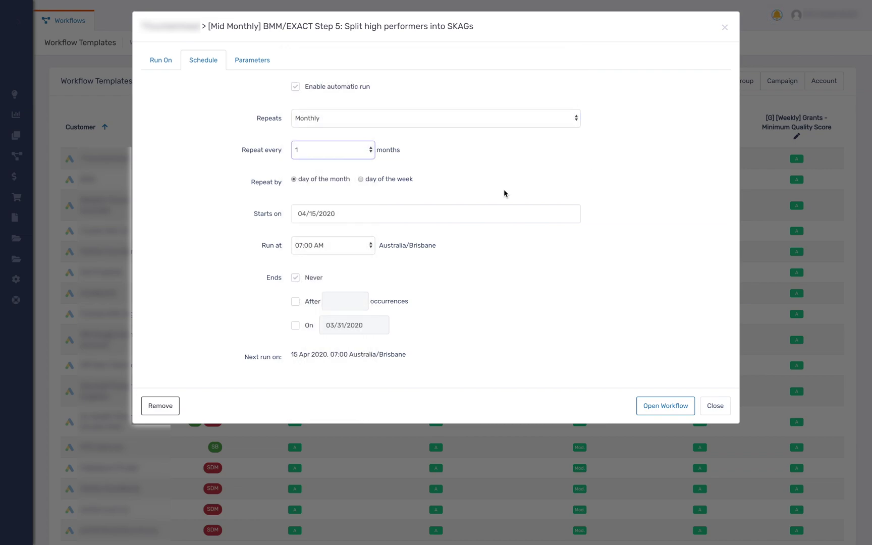
click(338, 246)
click(499, 265)
click(657, 409)
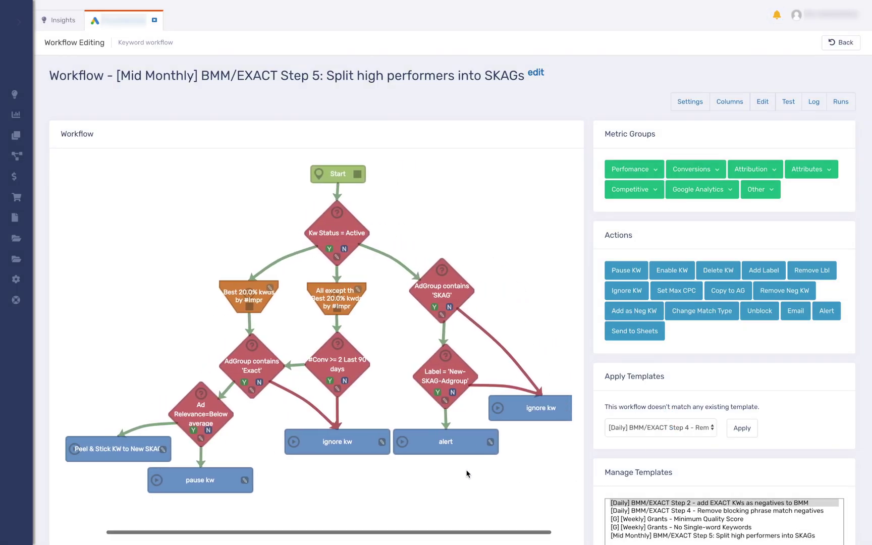
click(656, 169)
Look through the available conversion metrics.
click(656, 170)
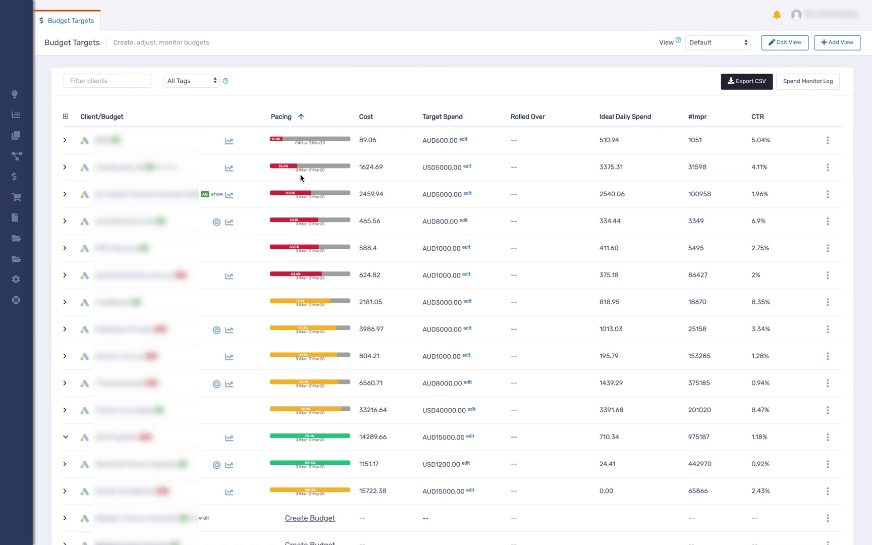
Set the first client's target spend to 500.
click(463, 139)
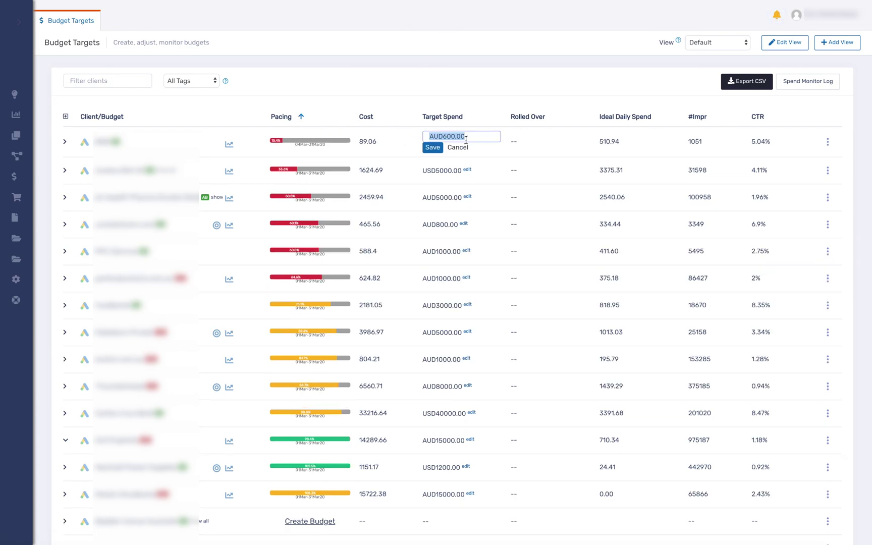
text(500)
key(Return)
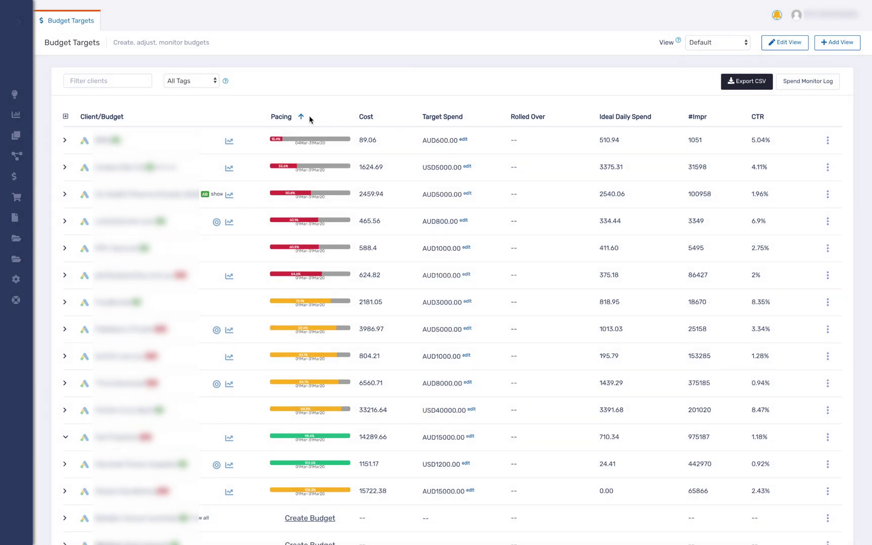
Sort the clients by pacing and limit the list to the SDM tag.
click(307, 120)
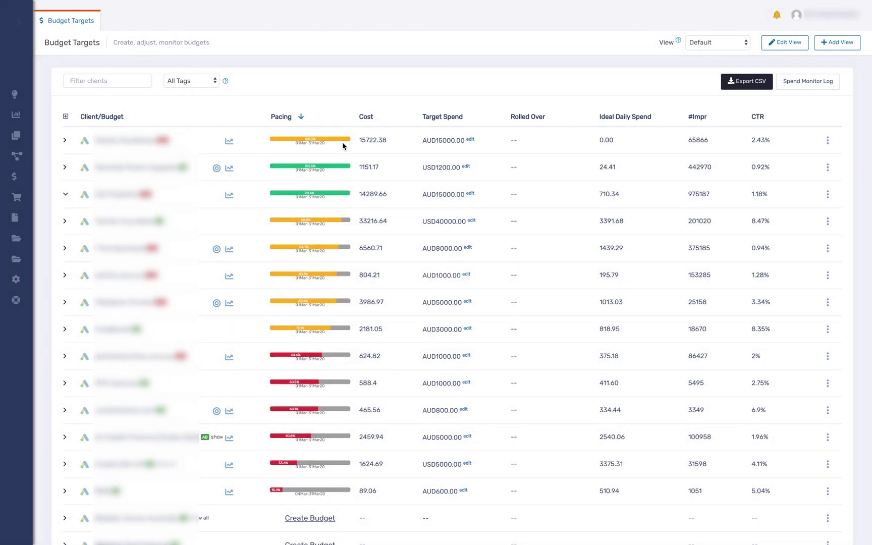
click(203, 80)
click(195, 89)
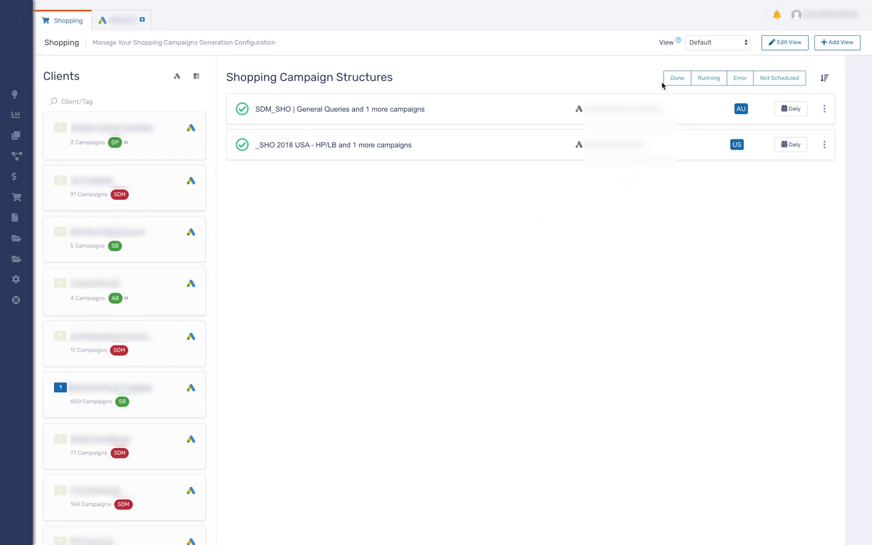
Review the first structure's Daily repeat schedule unchanged, then open the US structure's settings.
click(797, 111)
click(505, 87)
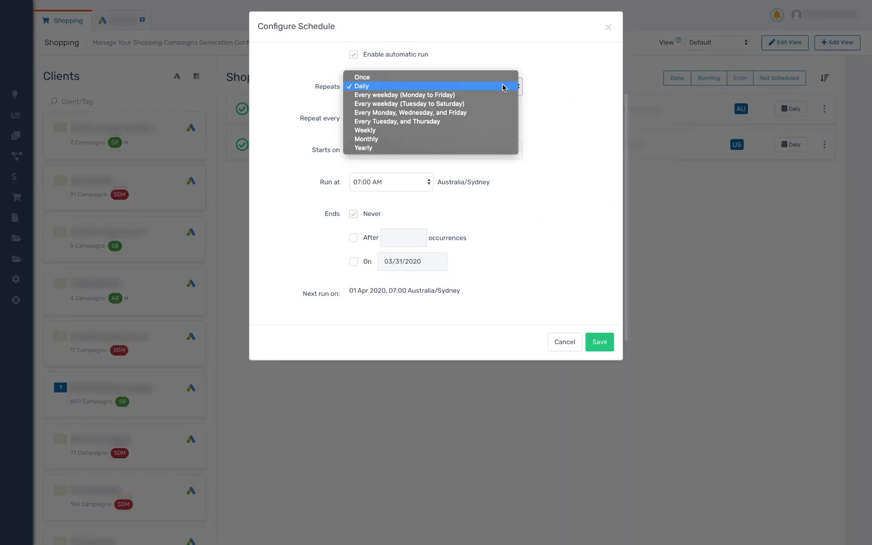
click(583, 206)
click(561, 343)
click(825, 145)
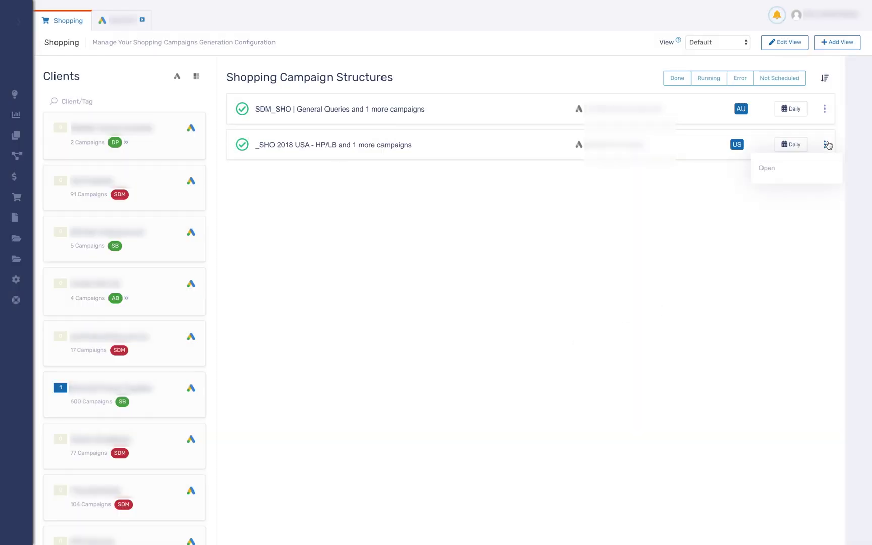
click(768, 170)
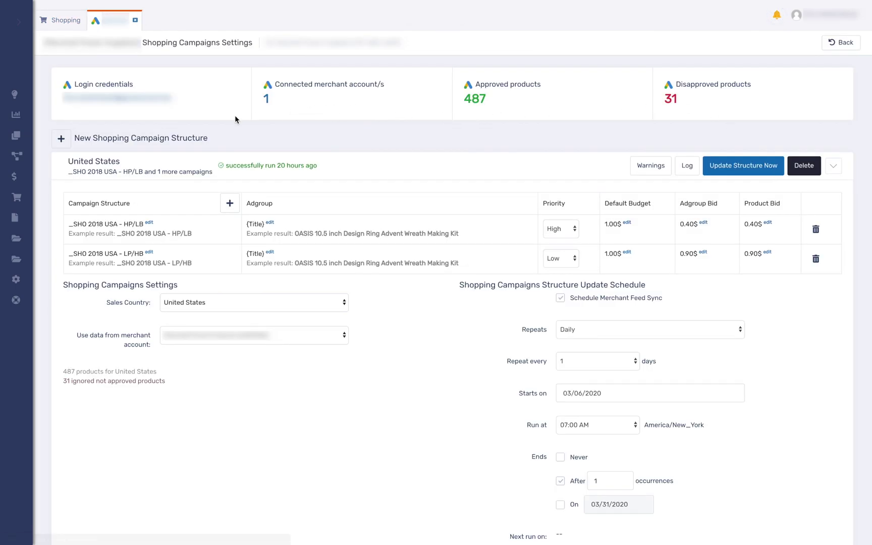
Check that the US structure keeps United States as sales country and Daily updates.
click(345, 304)
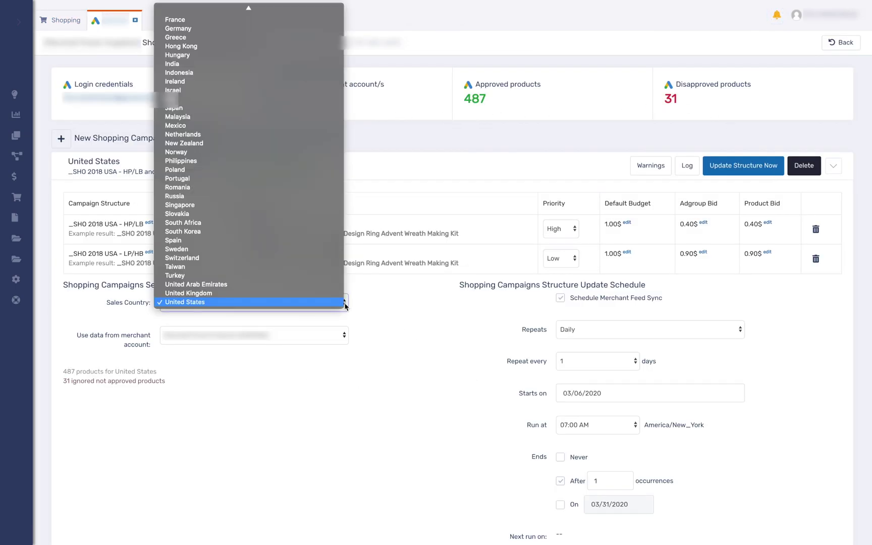
click(388, 324)
click(740, 330)
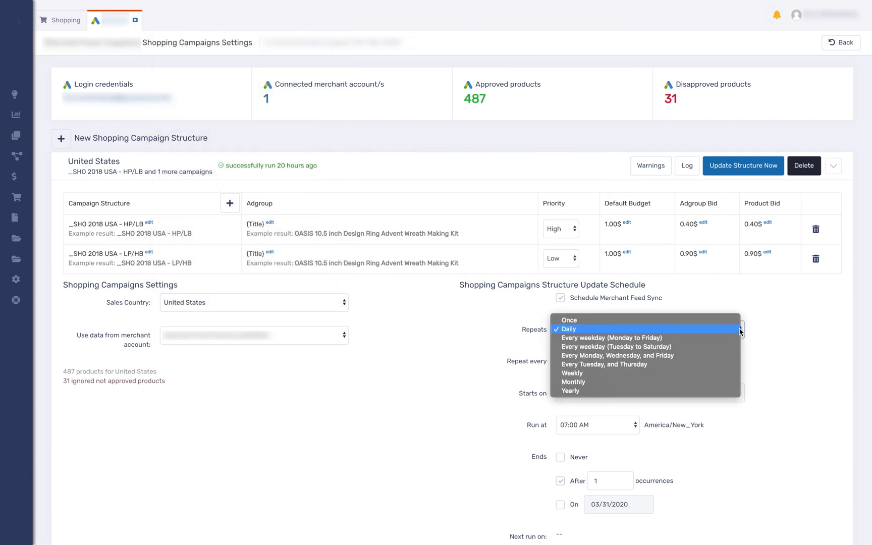
click(810, 338)
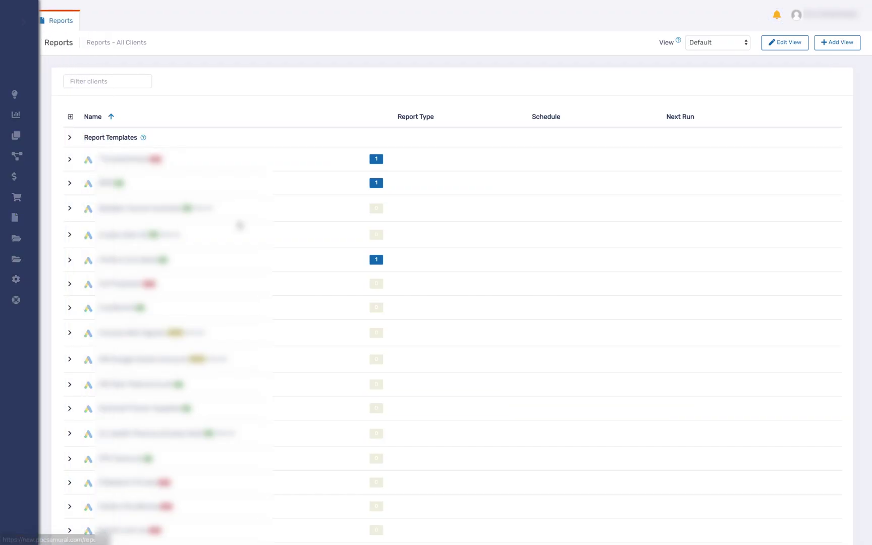
Expand and collapse the fifth client's reports, then expand the Report Templates list.
click(69, 261)
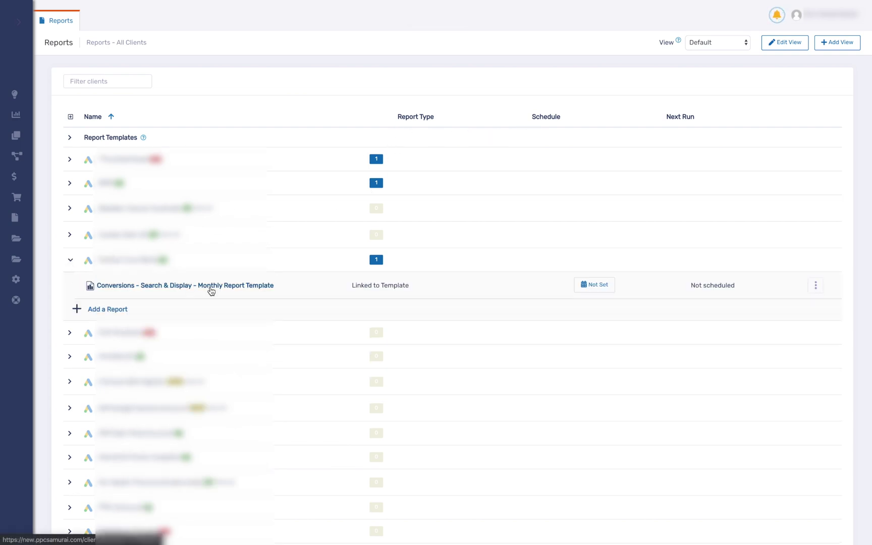
click(70, 260)
click(70, 139)
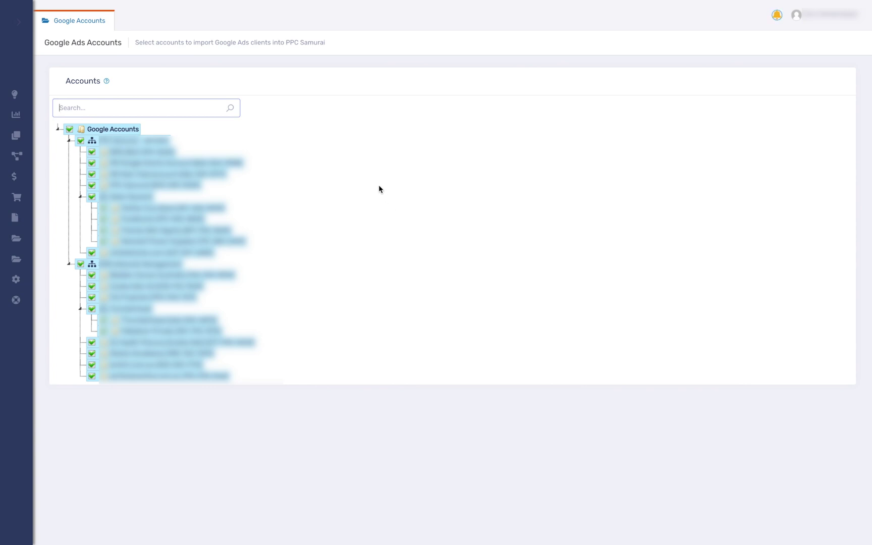
Search the Google Ads accounts for 'aust', then go to the Microsoft Ads accounts.
text(aust)
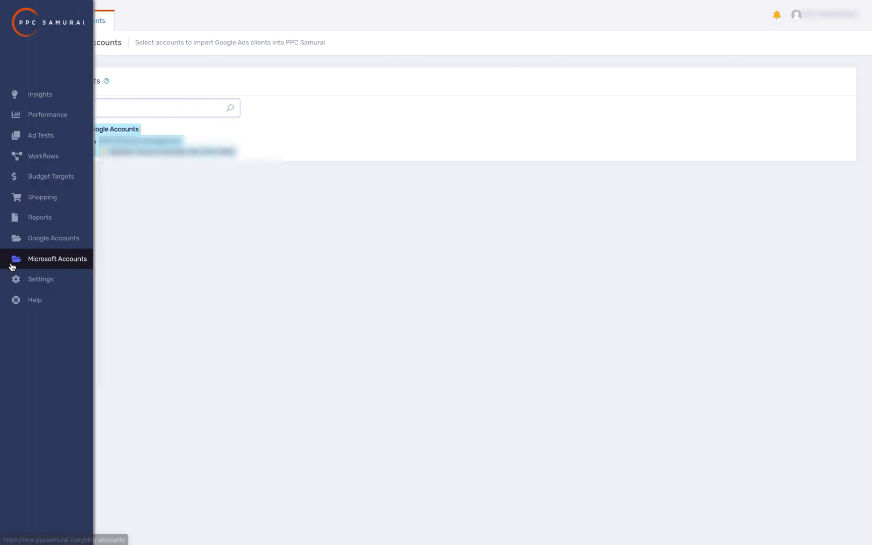
click(54, 260)
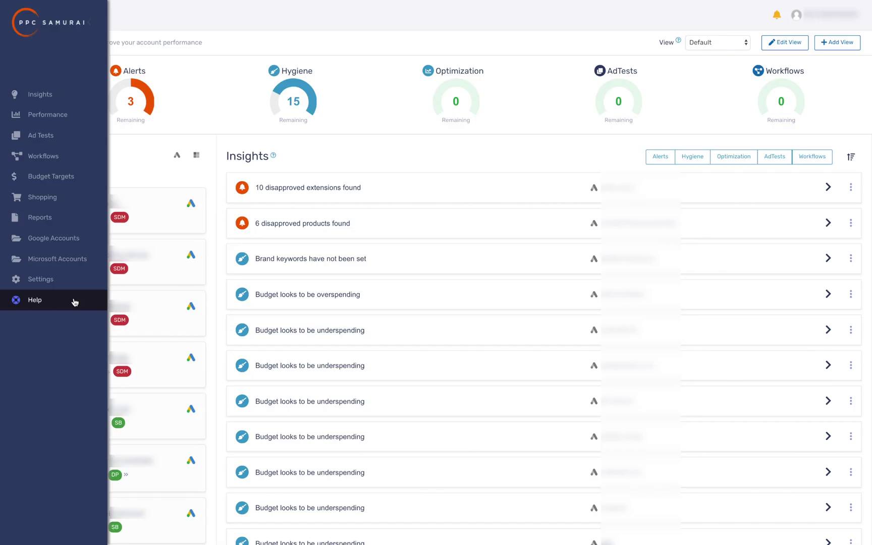
Bring up the Instant Answers help panel and scroll through it.
click(72, 302)
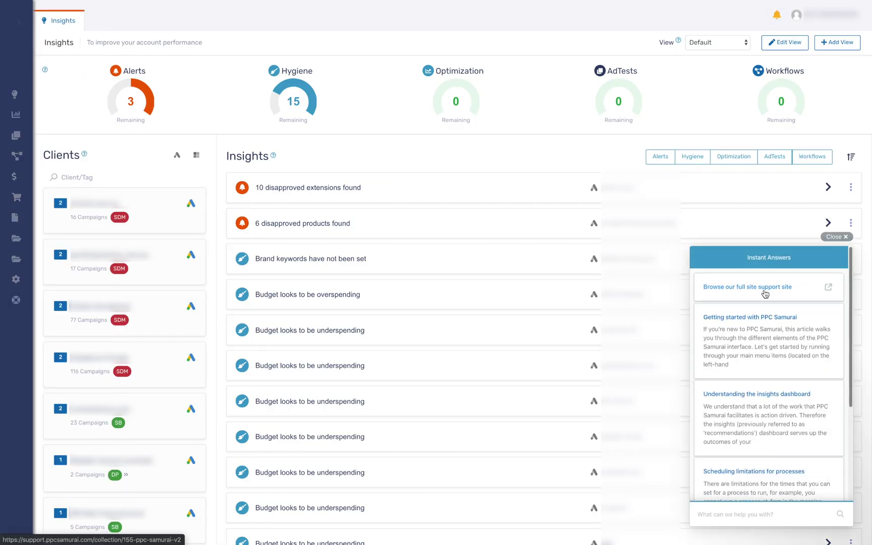
scroll(770, 364, down, 2)
scroll(769, 364, down, 3)
scroll(770, 368, up, 5)
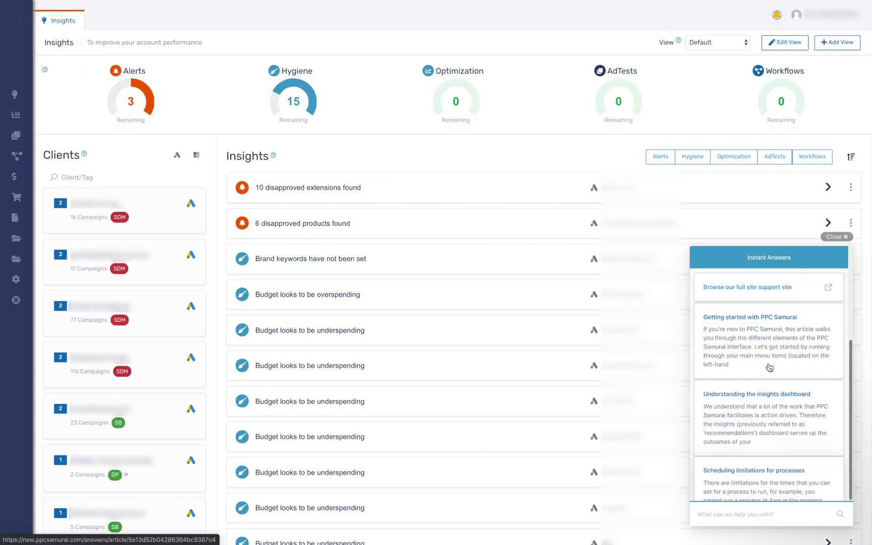
Search help for 'budgets' and read the Automatic budget adjustments article.
click(727, 514)
text(budgets)
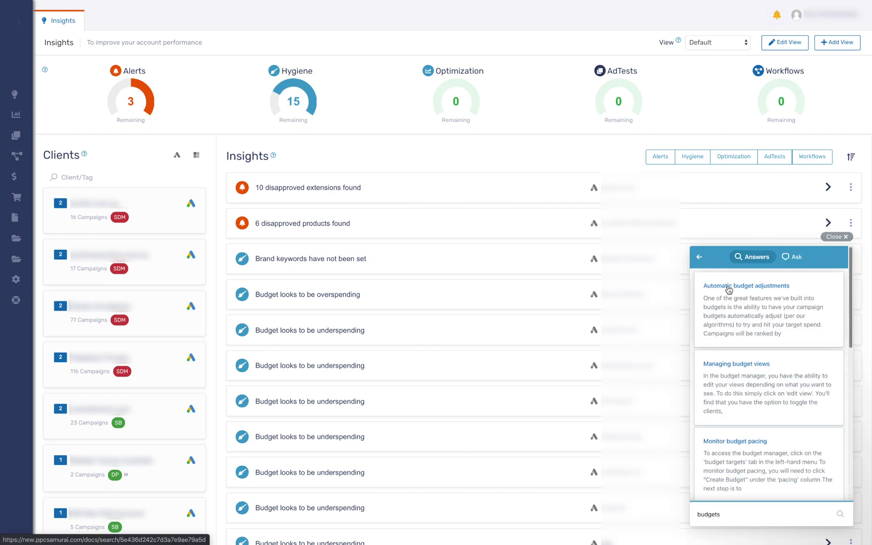
click(730, 290)
scroll(747, 343, down, 1)
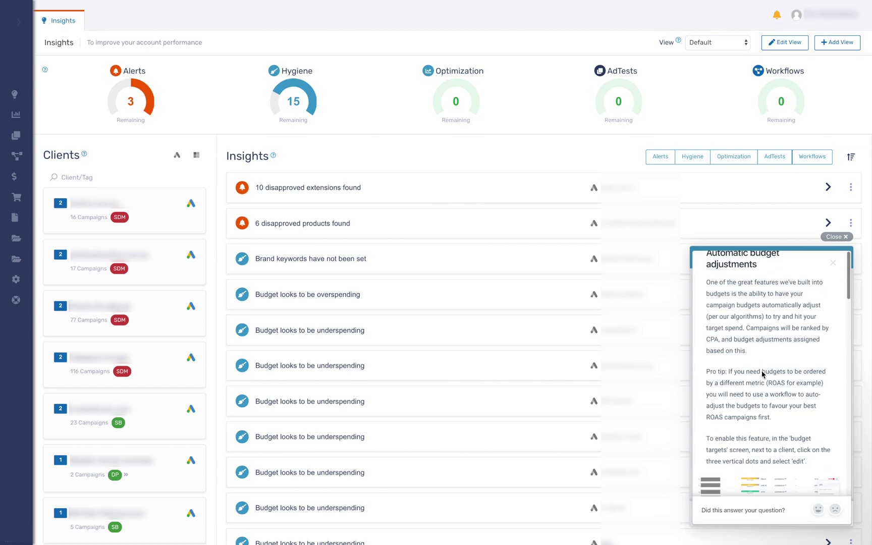
scroll(760, 374, down, 3)
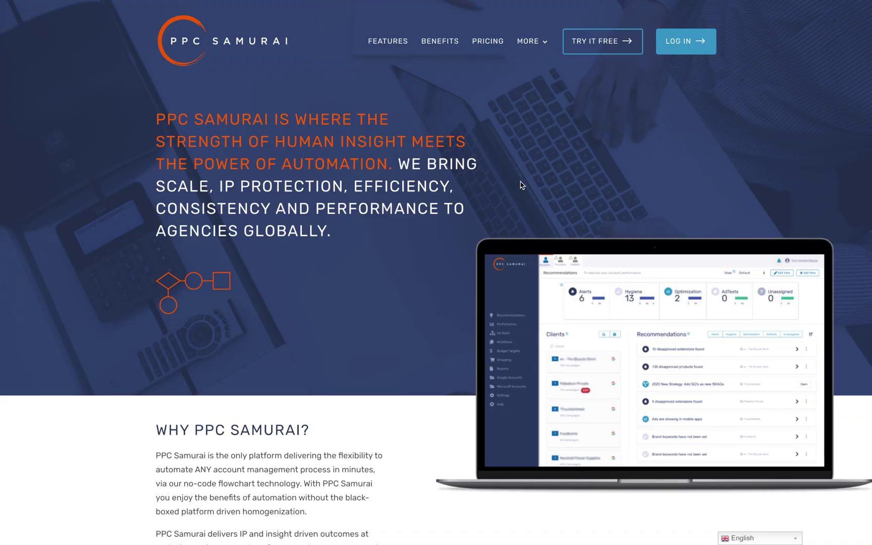
mouse_move(532, 40)
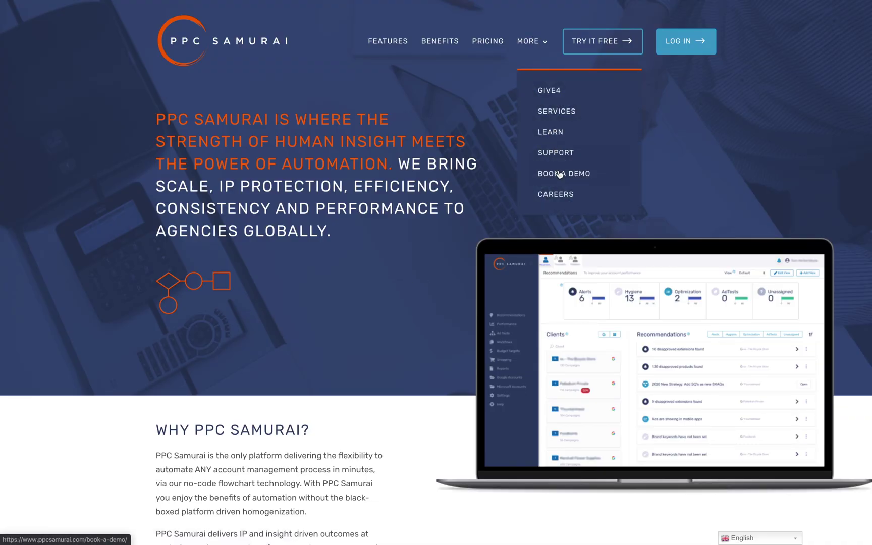
Go to the Book a Demo page from the site header's MORE menu.
click(559, 174)
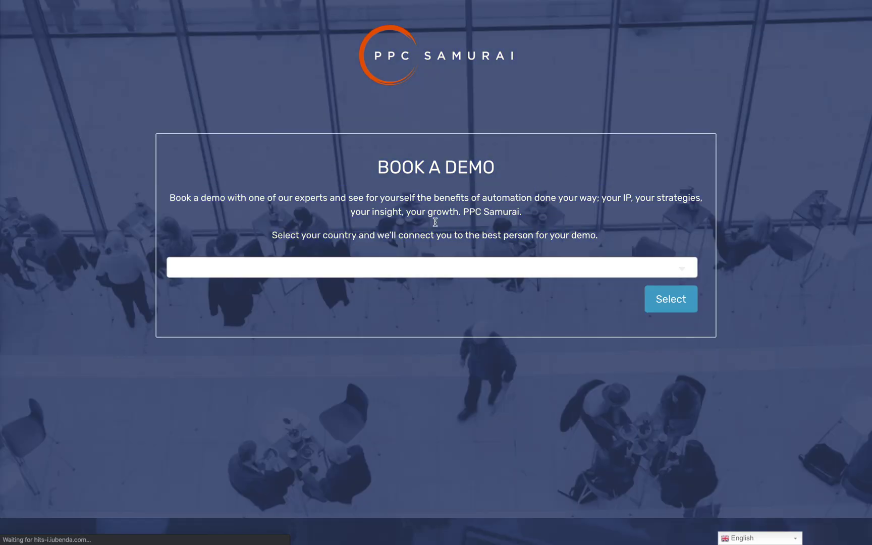
Choose Australia as the country and submit the demo request.
click(308, 273)
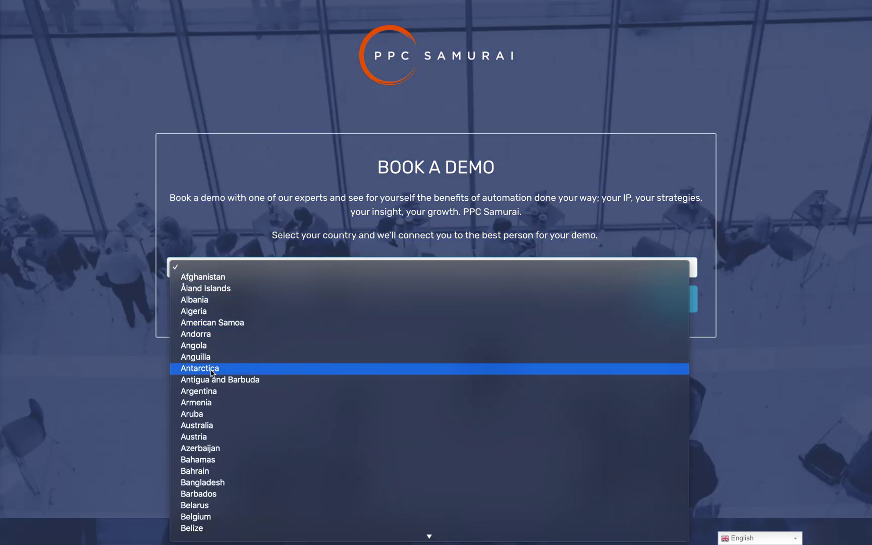
click(202, 425)
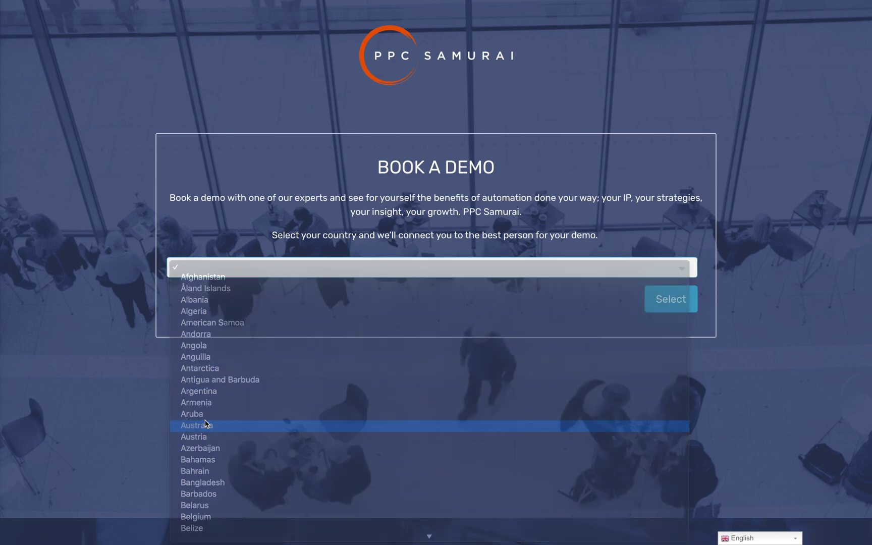
click(672, 300)
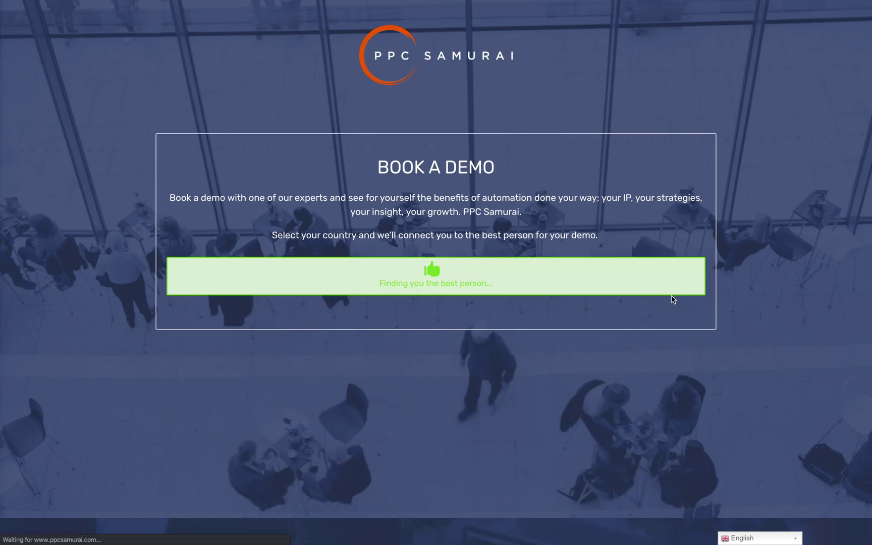